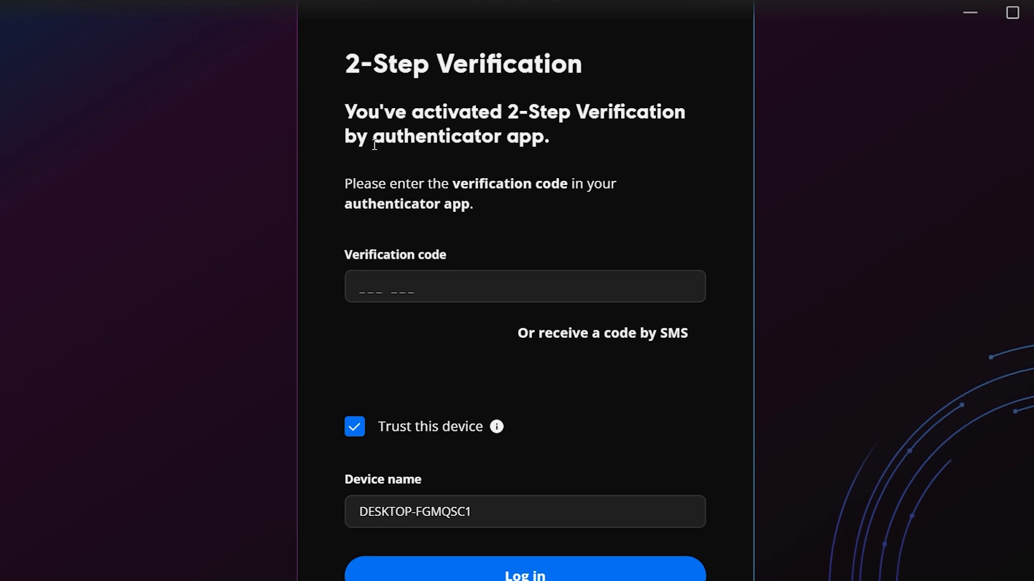
Choose 'Or receive a code by SMS' and confirm the 'Code sent via SMS.' message.
drag(375, 144, 387, 145)
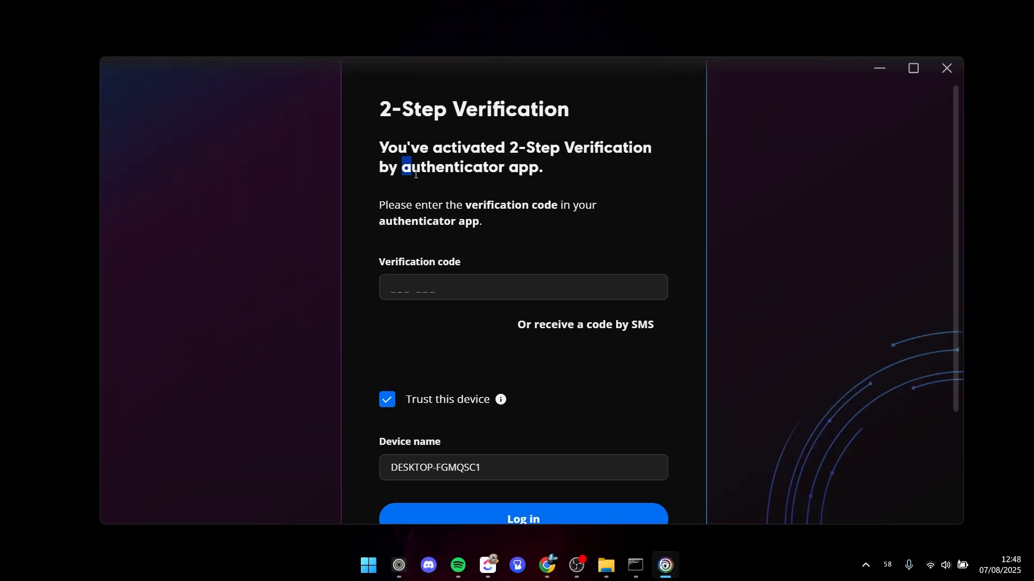
click(531, 228)
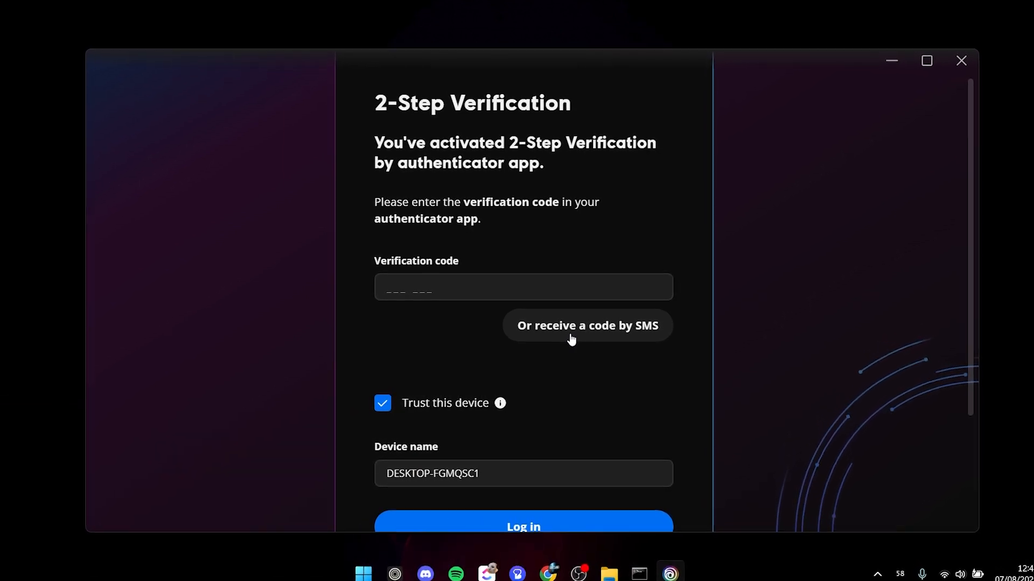
click(572, 338)
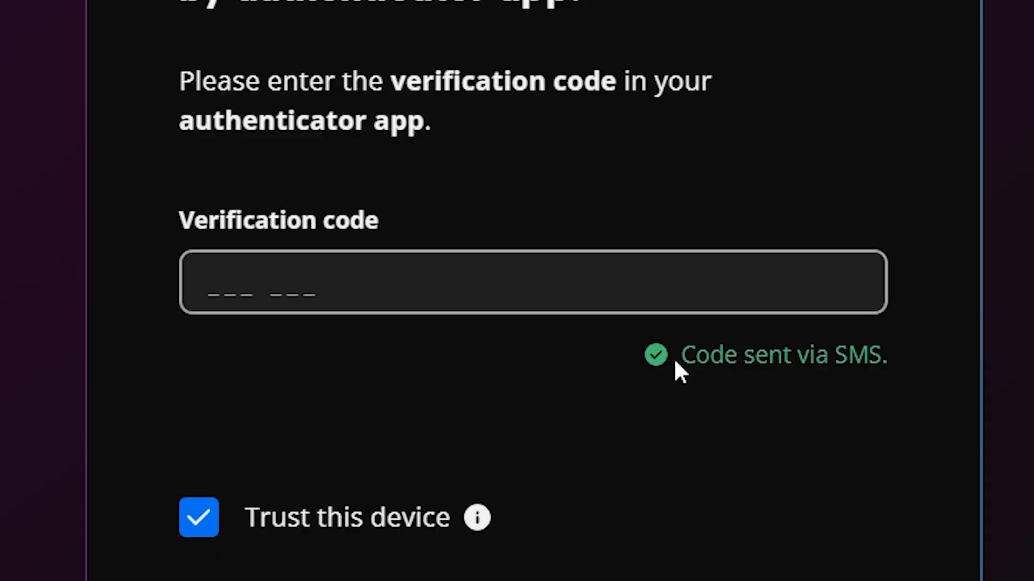
drag(586, 324, 644, 324)
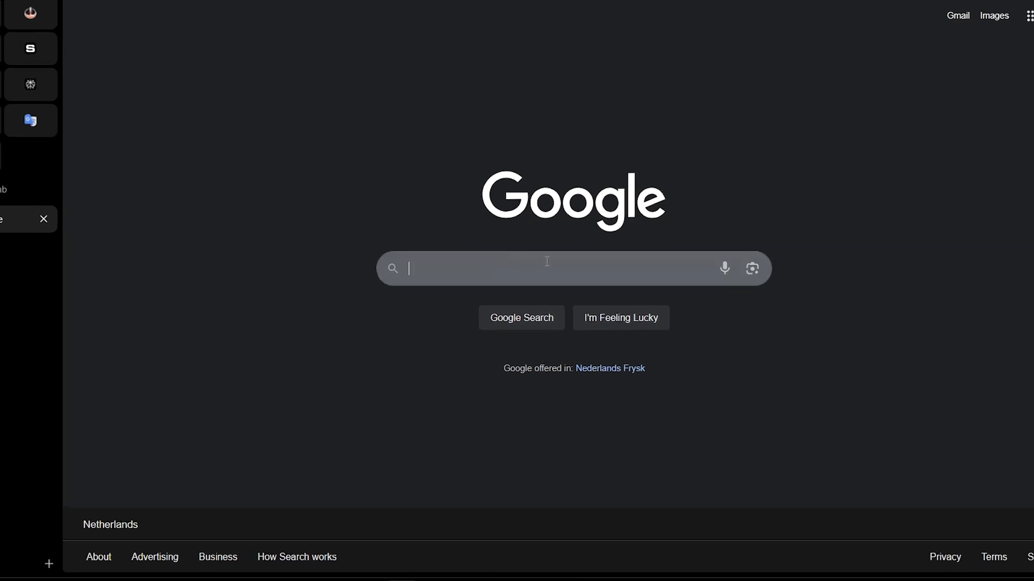
Search Google for 'ubisoft account' and follow the 'Ubisoft account' result to the login page.
click(474, 278)
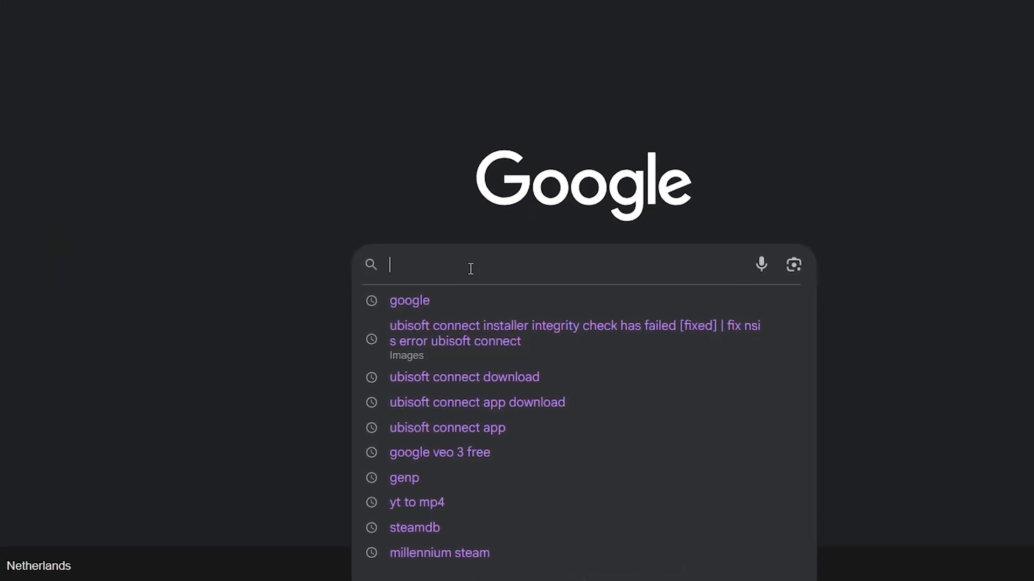
text(ubisoft account)
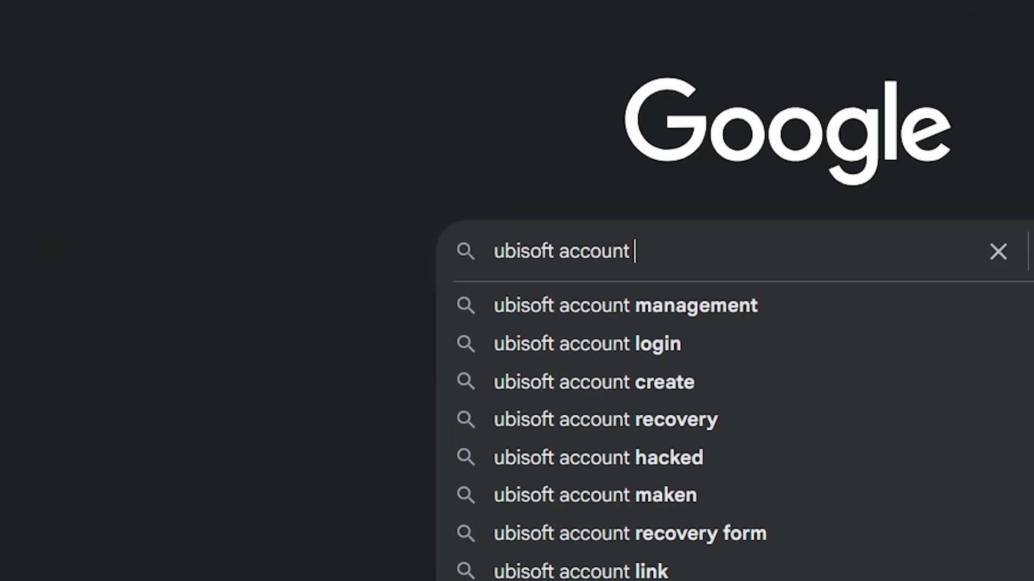
key(Return)
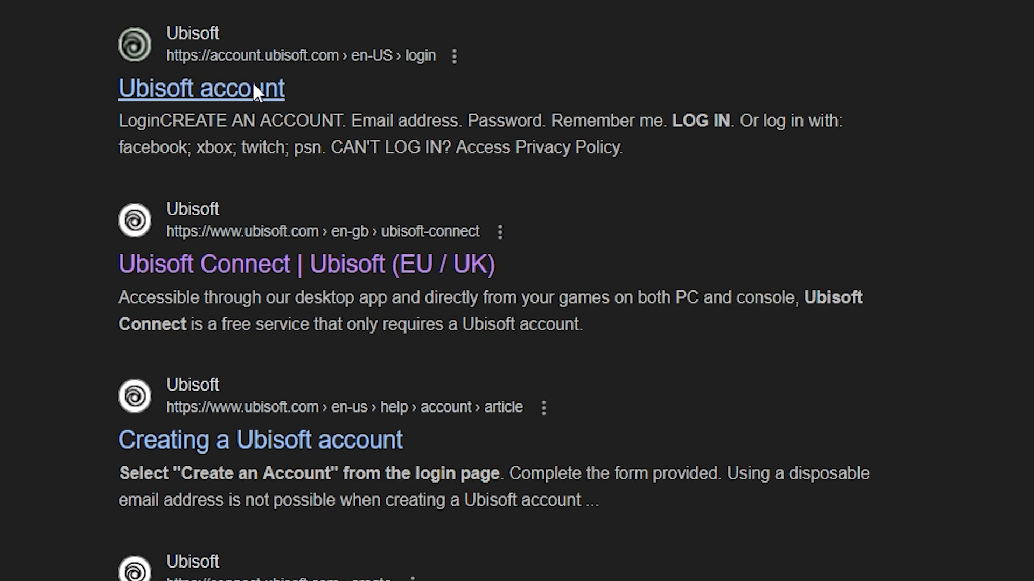
click(258, 92)
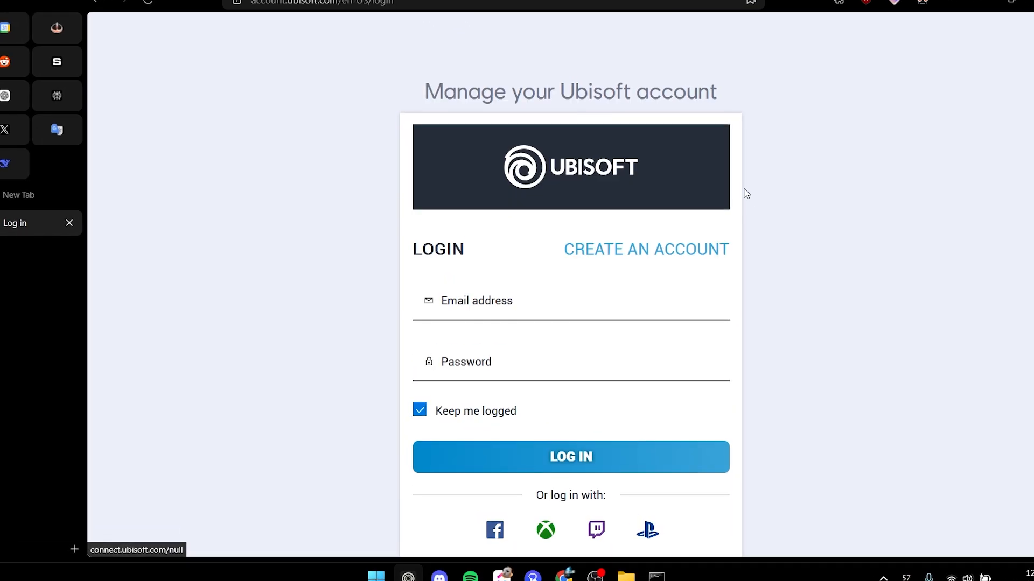
Begin the email login, then copy the current Ubisoft code from Ente Auth.
click(574, 311)
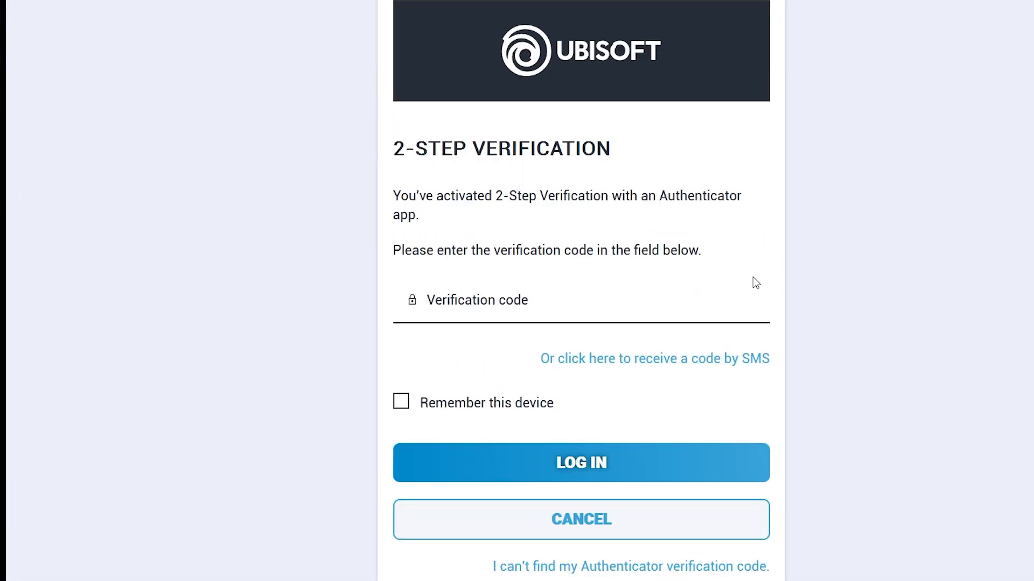
scroll(756, 282, up, 2)
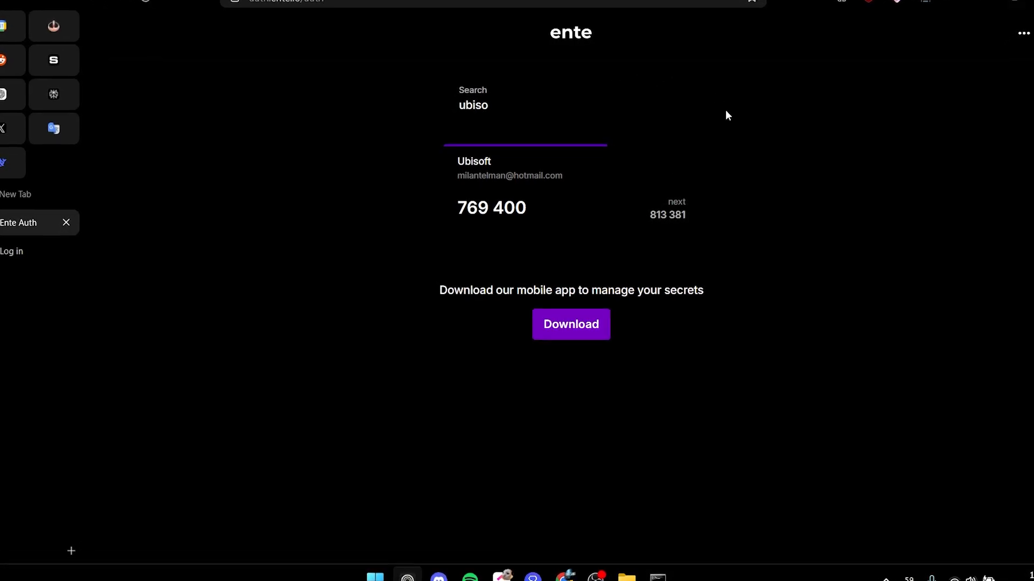
click(520, 205)
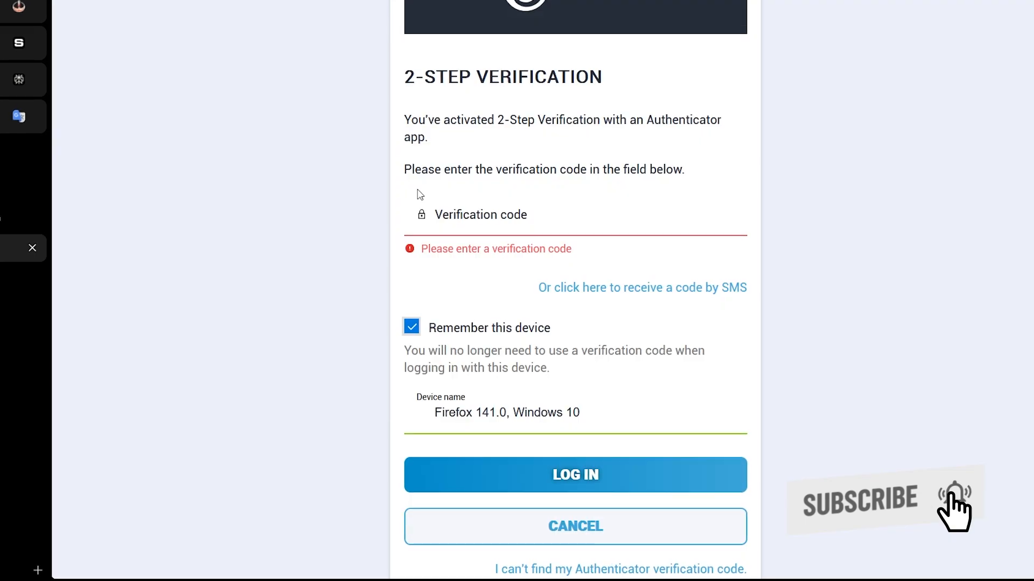
Paste the copied authenticator code into the Verification code field and log in.
click(673, 219)
key(ctrl+v)
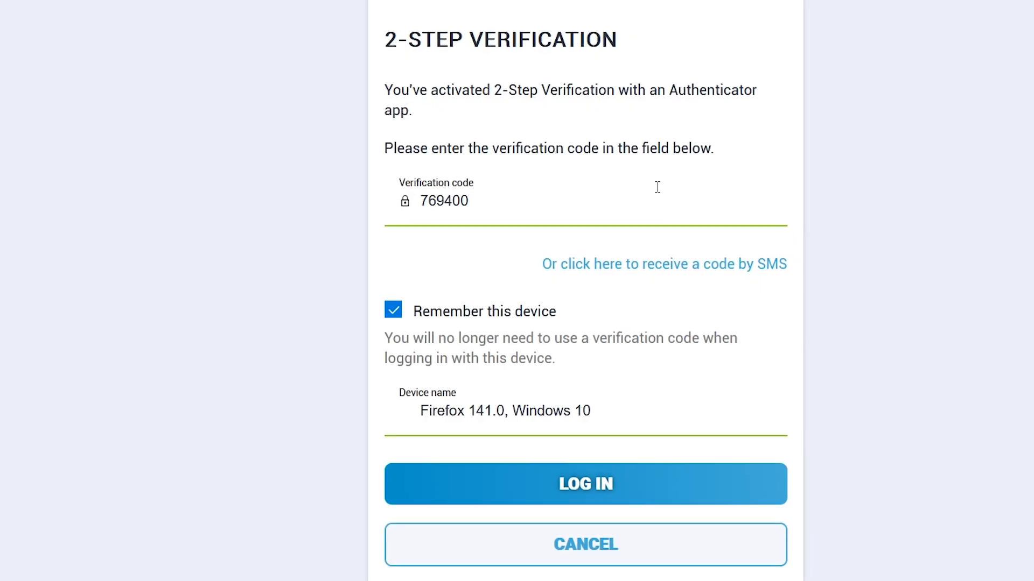
drag(474, 200, 399, 210)
click(642, 174)
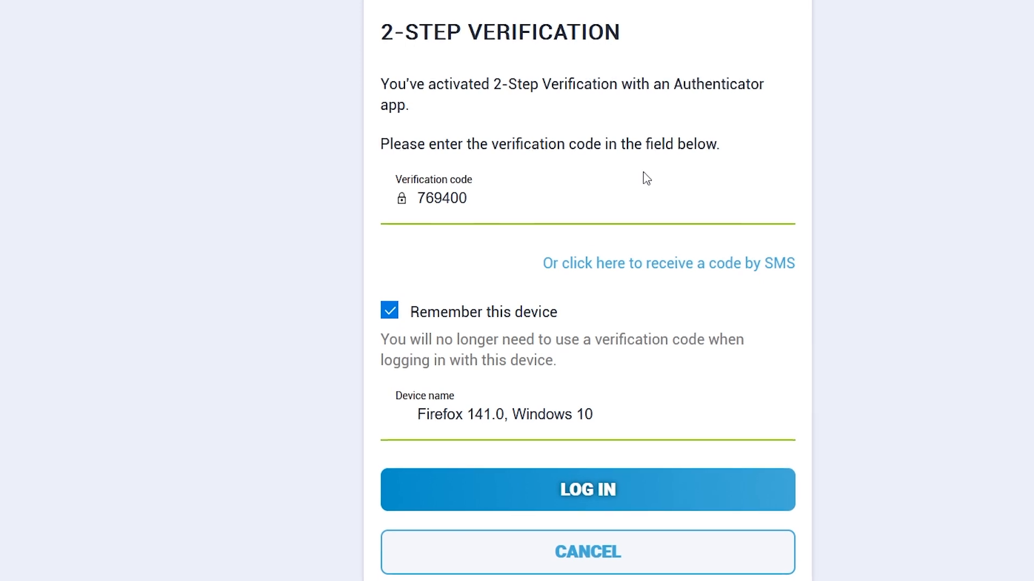
scroll(644, 174, up, 1)
scroll(645, 175, down, 1)
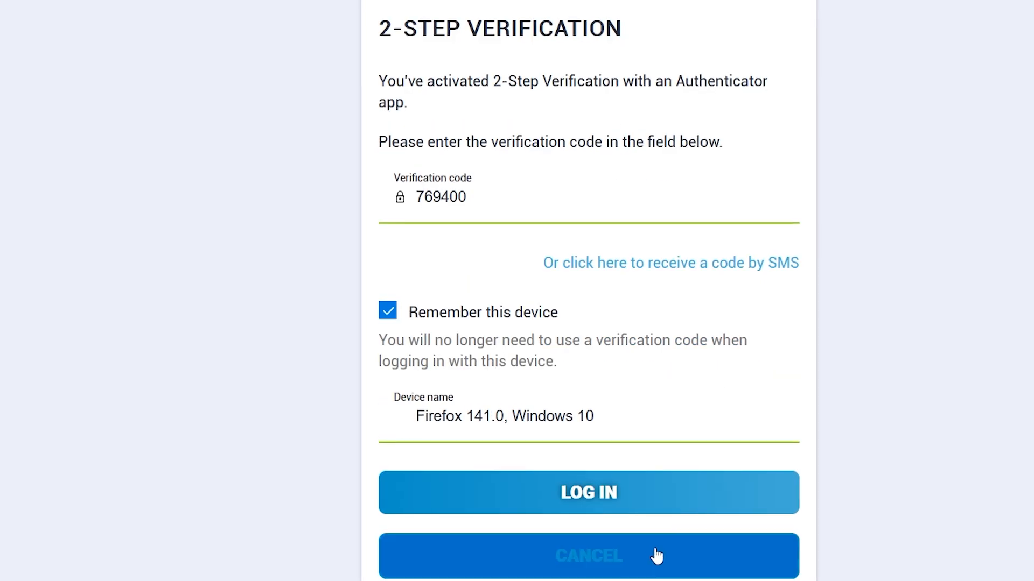
click(640, 505)
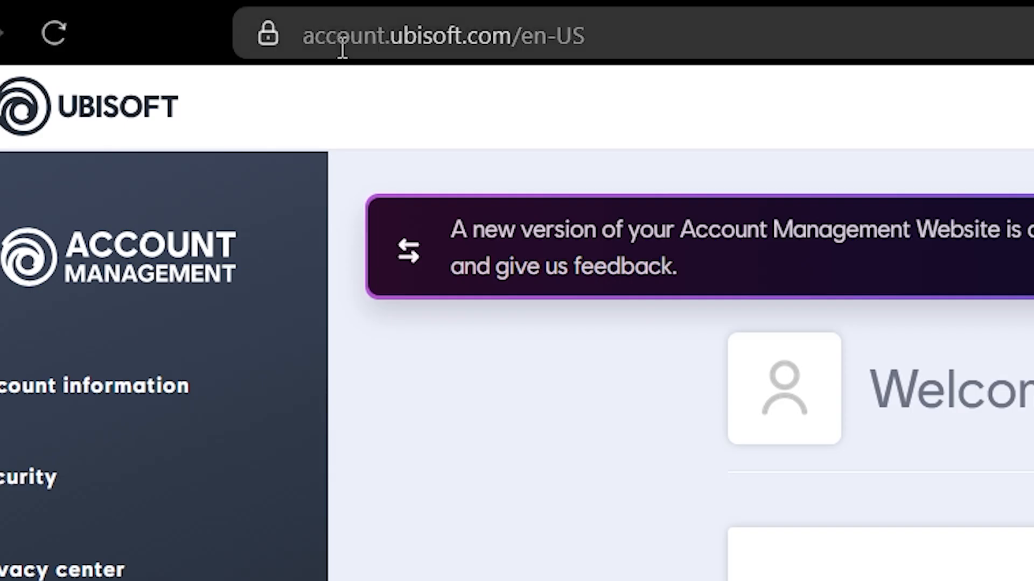
Go from the account dashboard to the Security settings page.
click(297, 13)
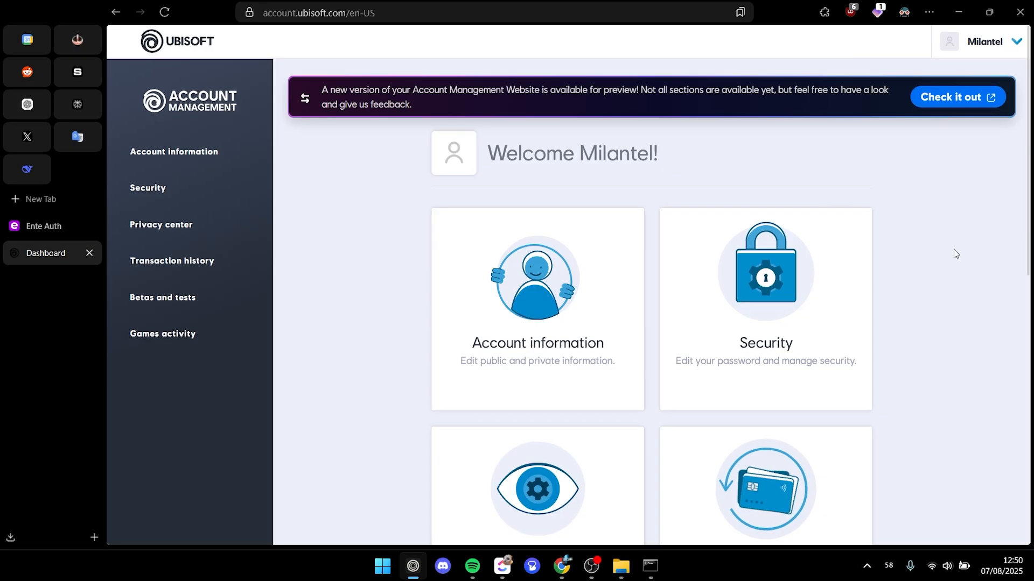
scroll(957, 256, down, 1)
scroll(960, 263, up, 1)
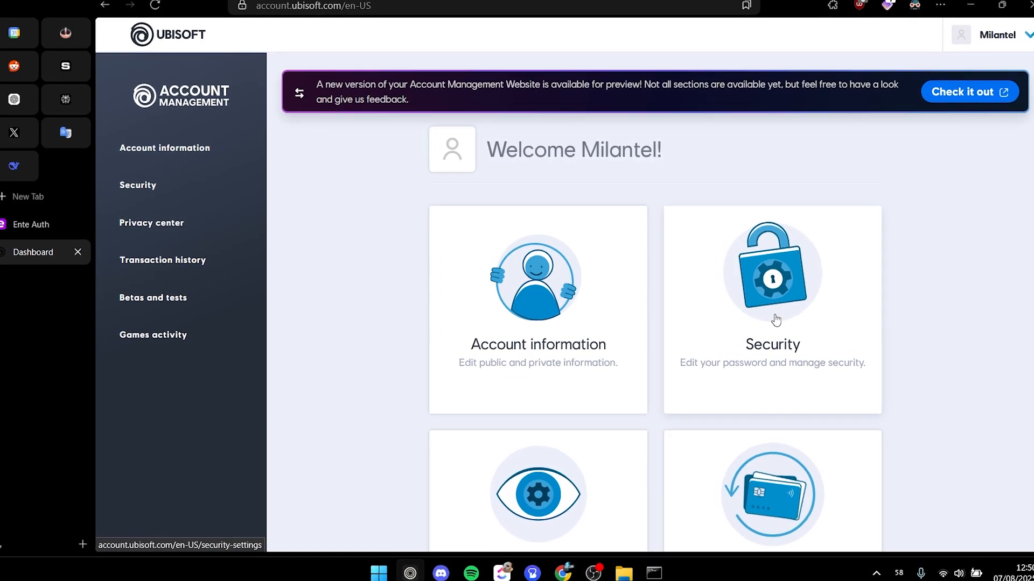
click(756, 290)
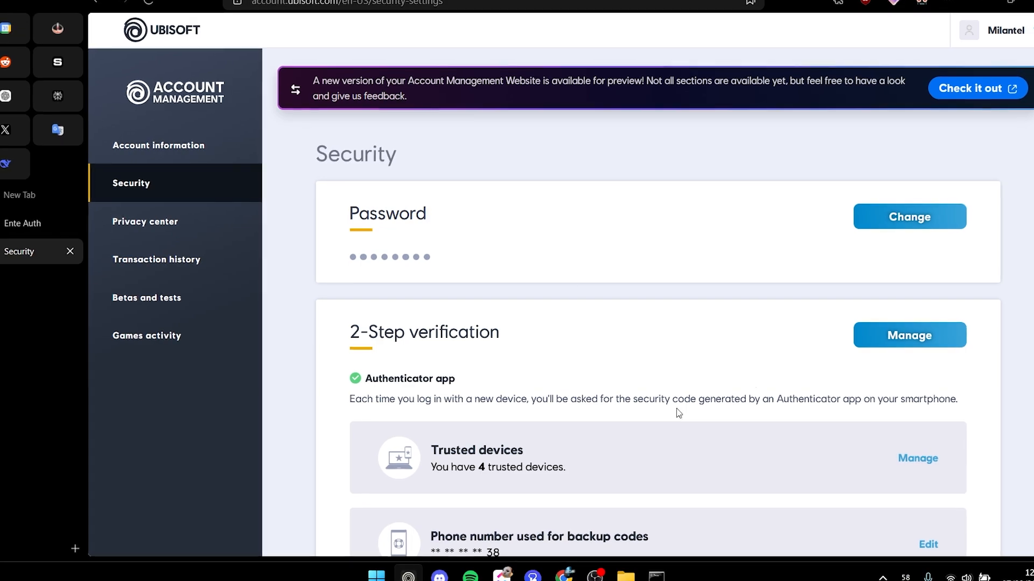
Scroll to 2-Step verification and open its Manage dialog.
scroll(571, 253, down, 2)
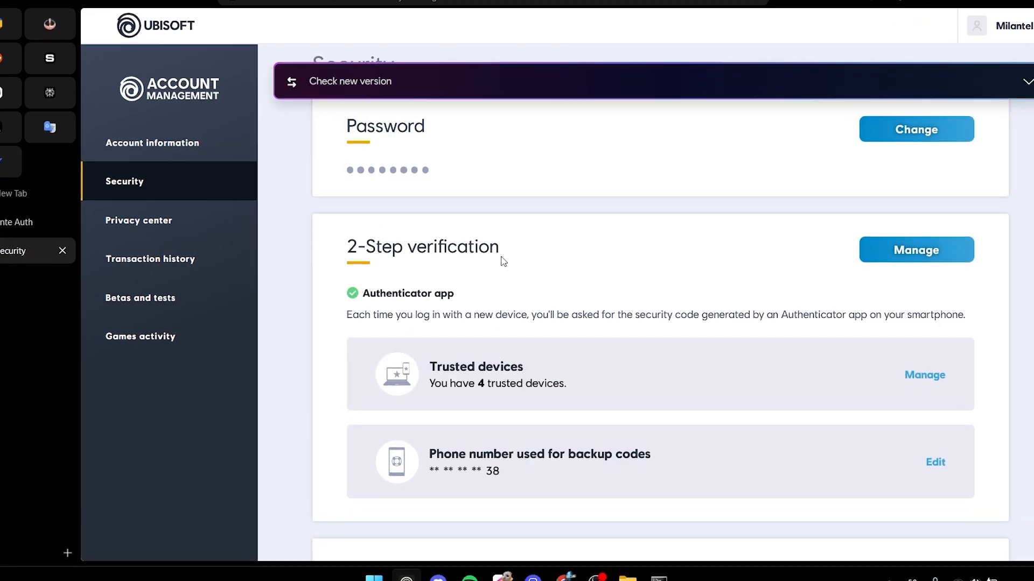
scroll(516, 251, up, 2)
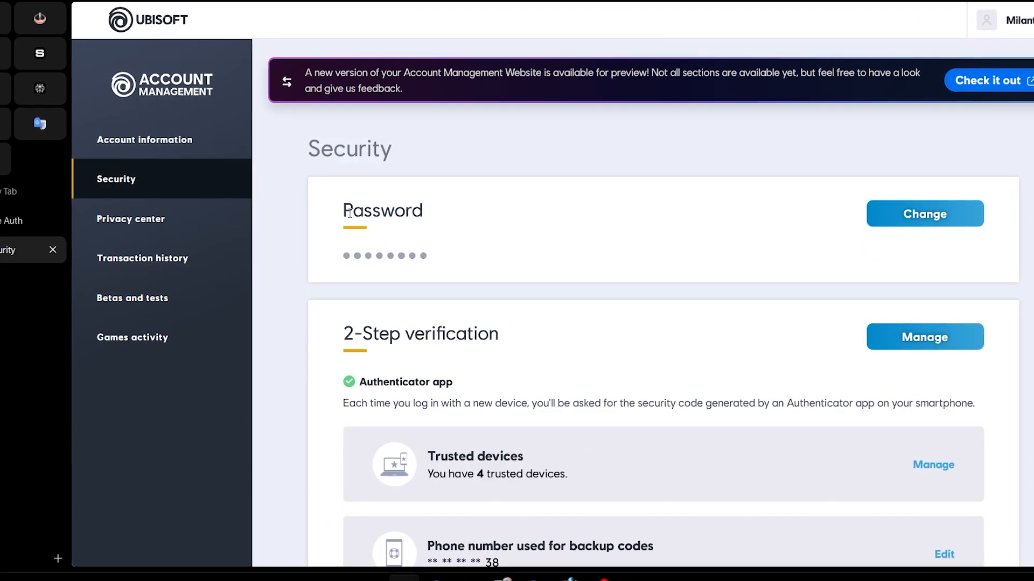
scroll(547, 243, down, 2)
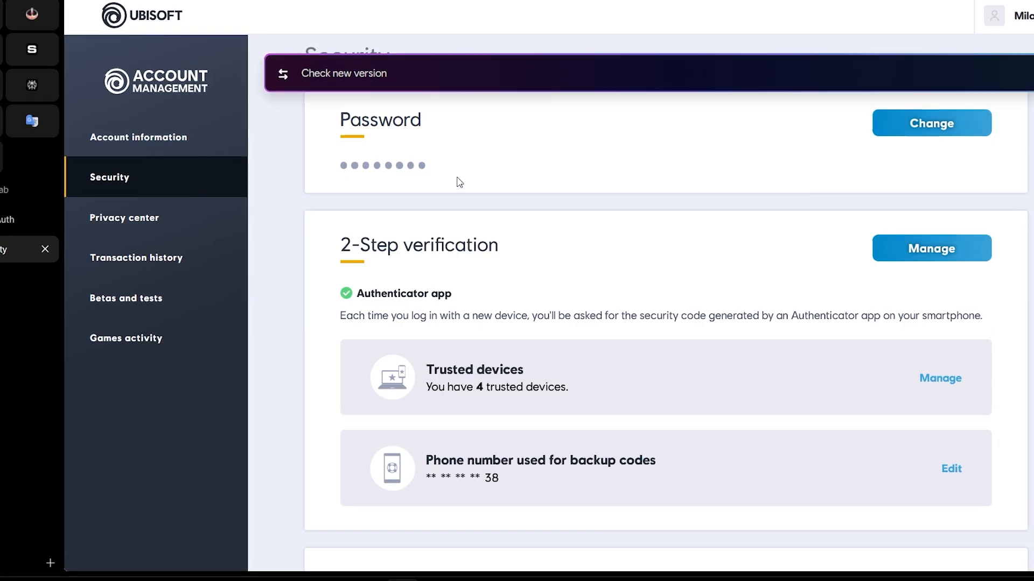
scroll(439, 199, up, 2)
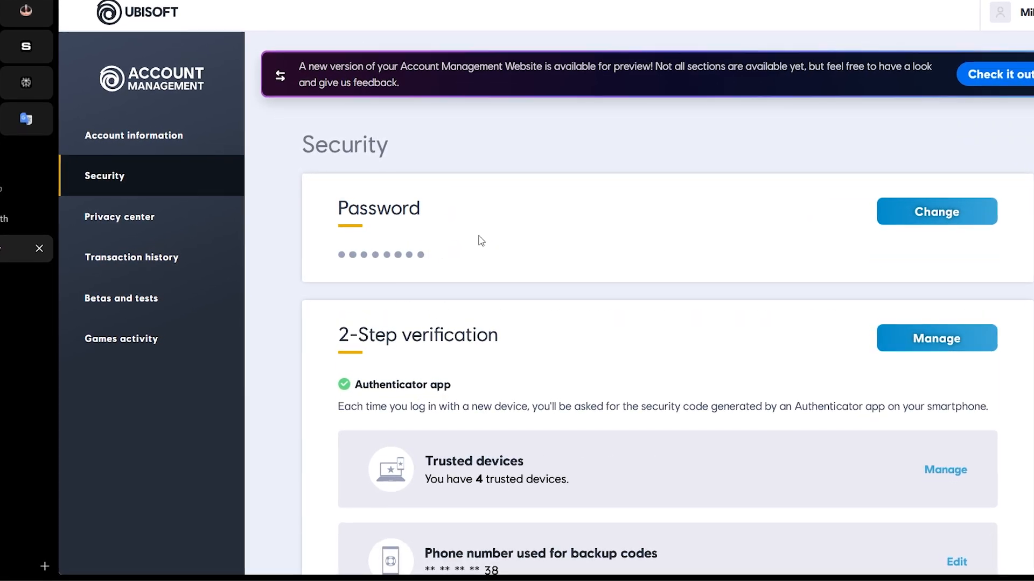
scroll(480, 237, down, 2)
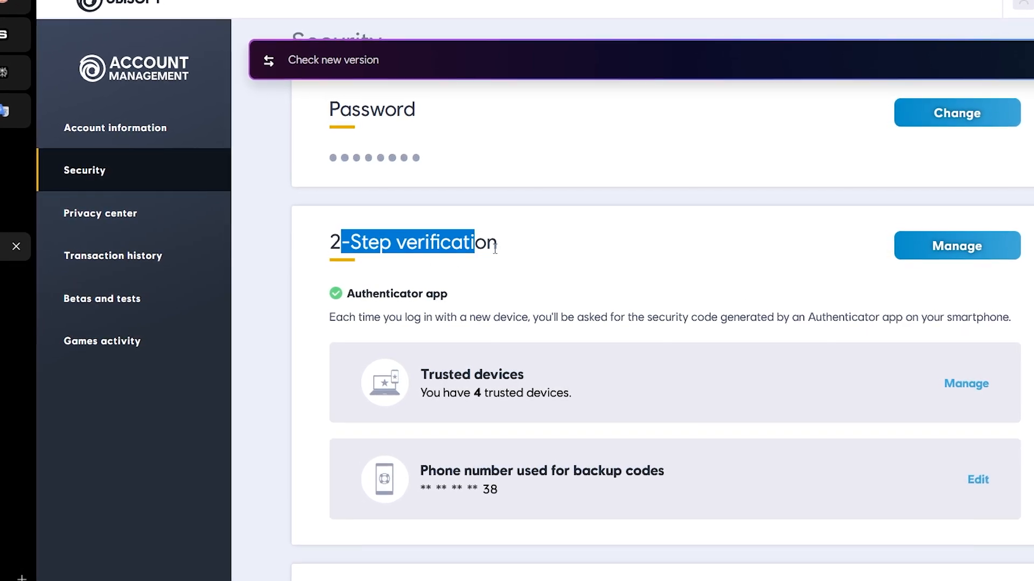
scroll(749, 252, down, 3)
scroll(729, 291, up, 3)
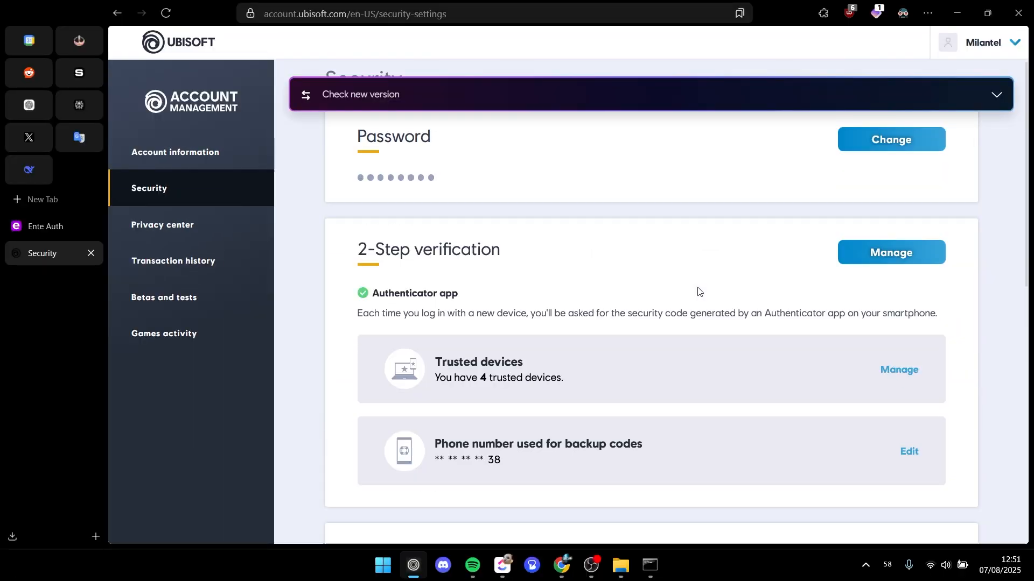
scroll(775, 273, down, 2)
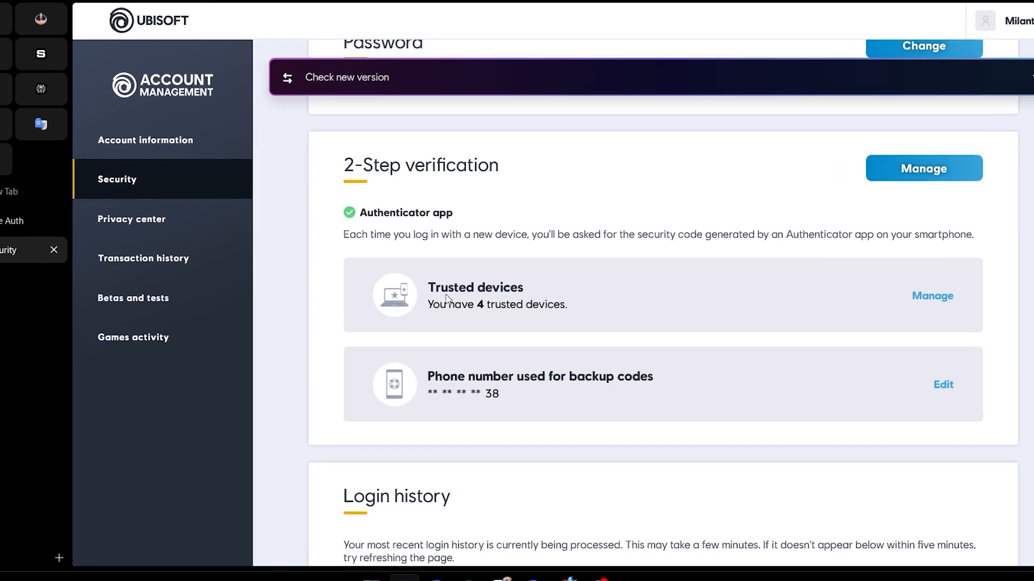
click(884, 174)
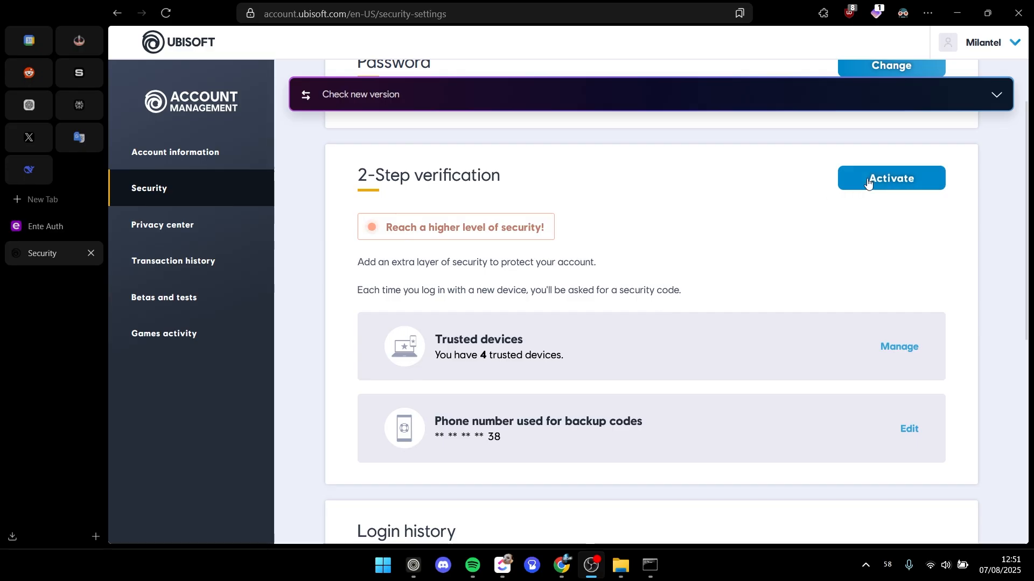
Activate 2-step verification with the Authenticator app method and start the I'm not a robot check.
click(868, 181)
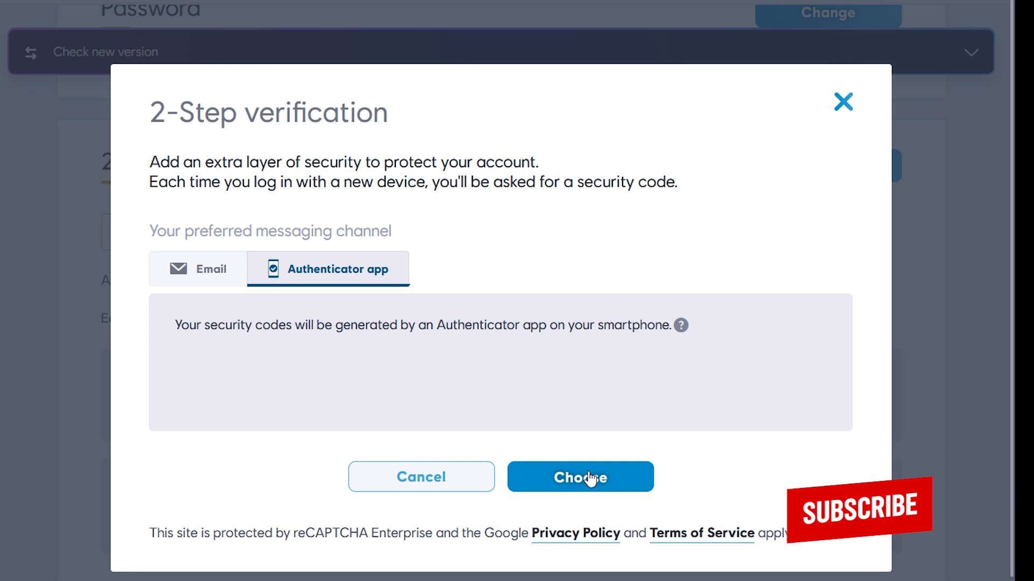
click(713, 407)
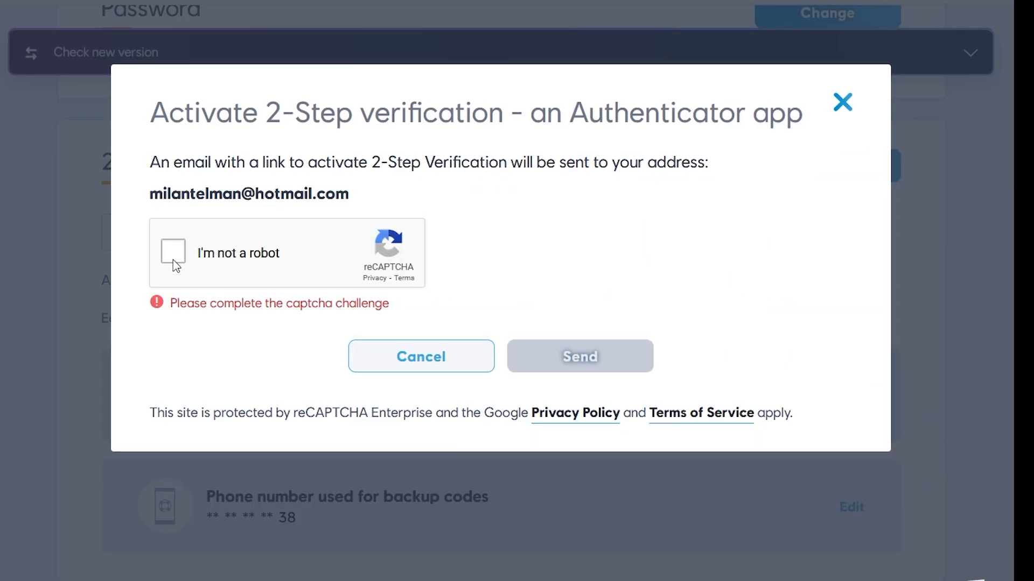
click(412, 240)
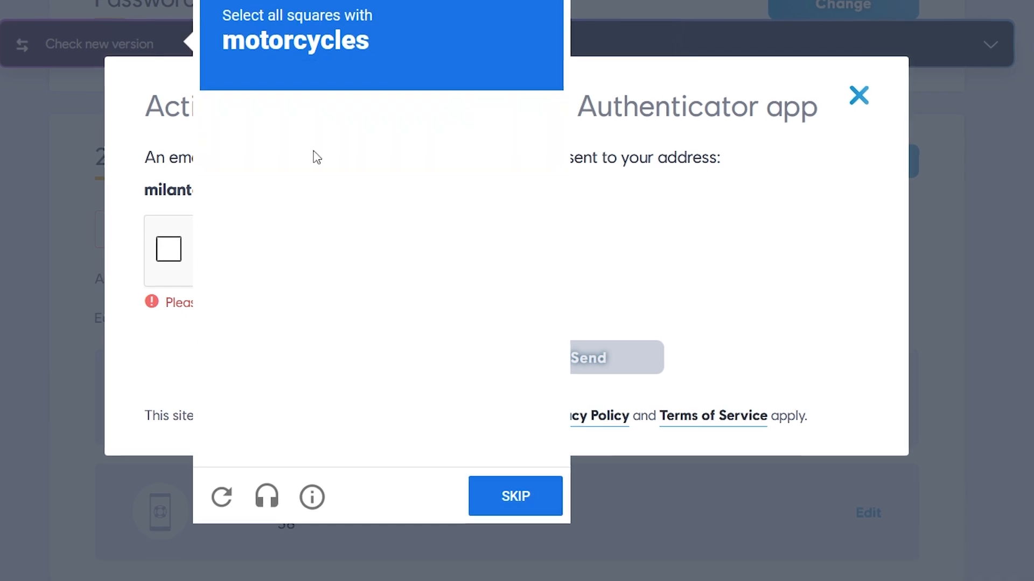
Select the three motorcycle tiles and verify the captcha.
click(362, 240)
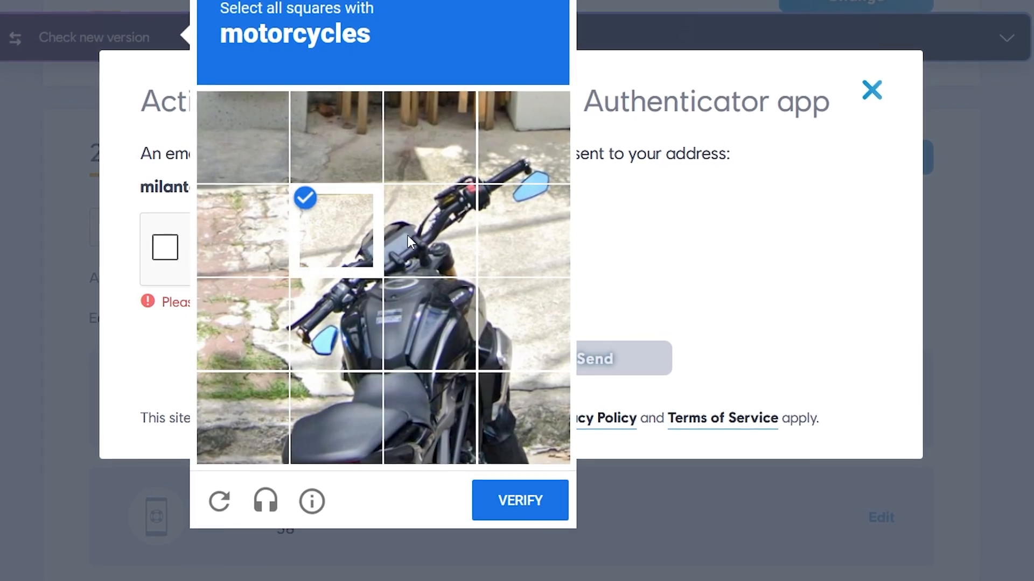
click(409, 238)
click(499, 217)
click(520, 501)
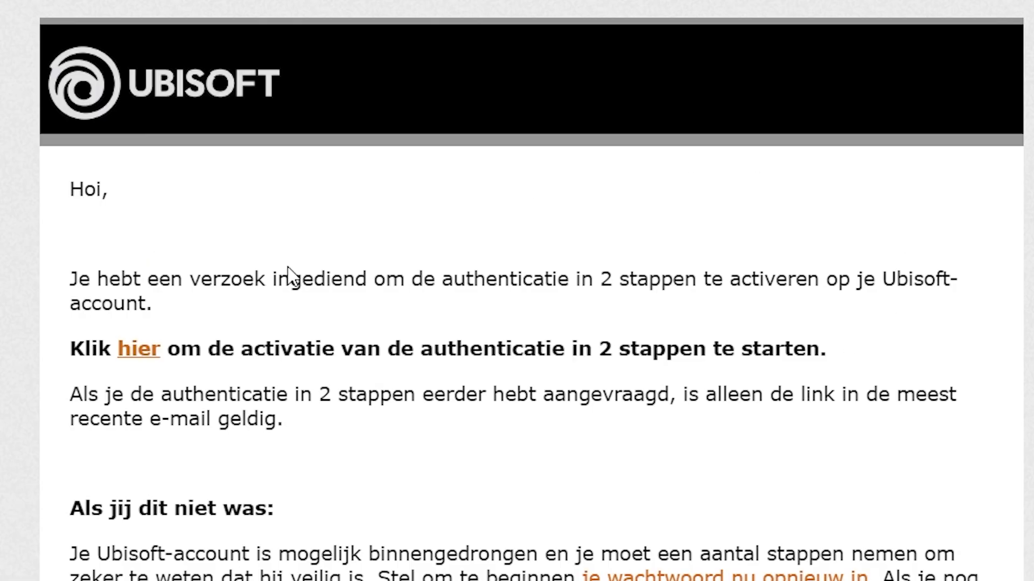
Open the 'hier' activation link in the Ubisoft email.
scroll(542, 384, down, 3)
scroll(543, 384, down, 3)
scroll(543, 385, up, 3)
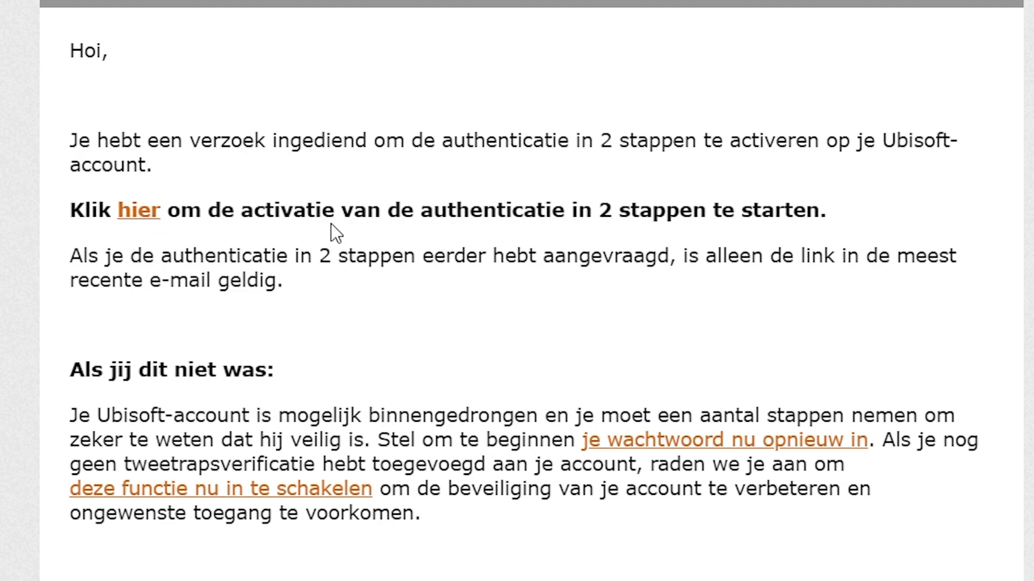
click(125, 211)
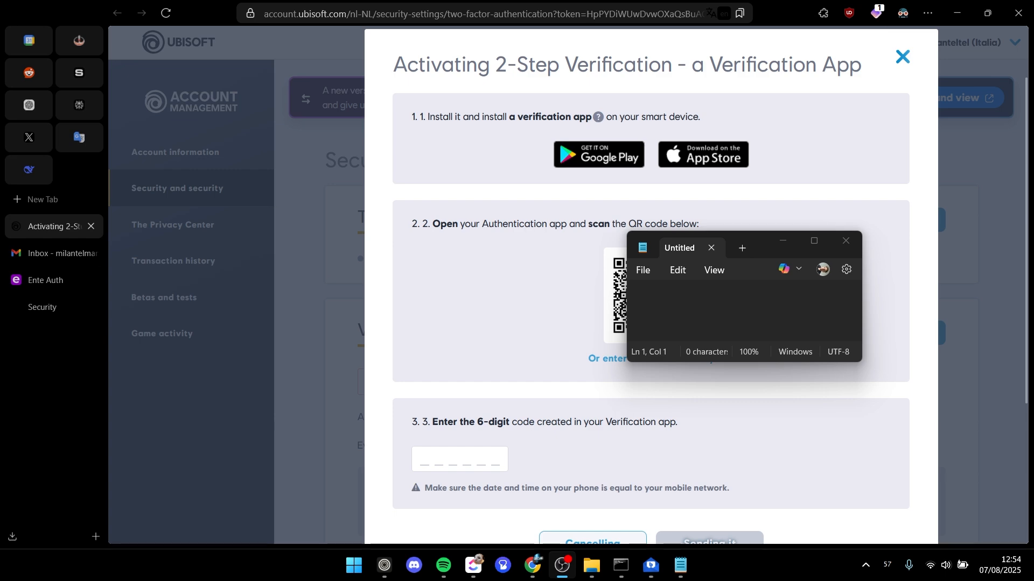
Return to the activation page and copy the current Ubisoft code from Ente Auth.
click(585, 158)
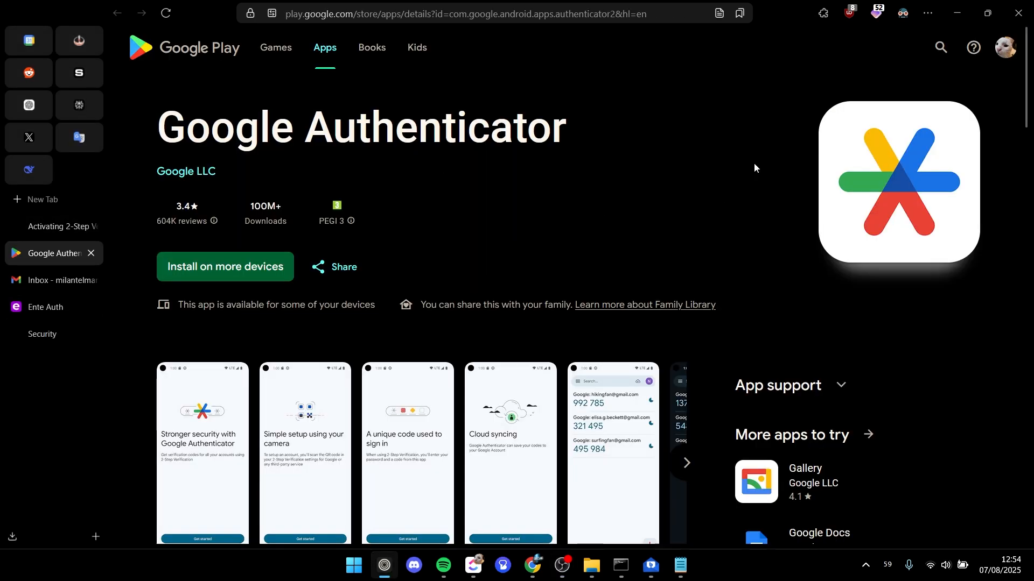
click(59, 226)
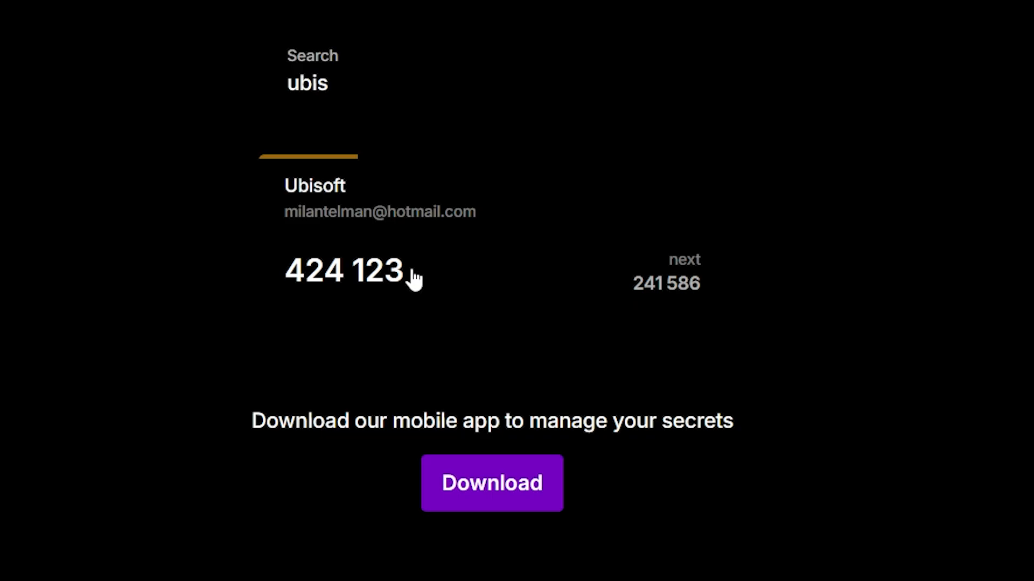
click(414, 279)
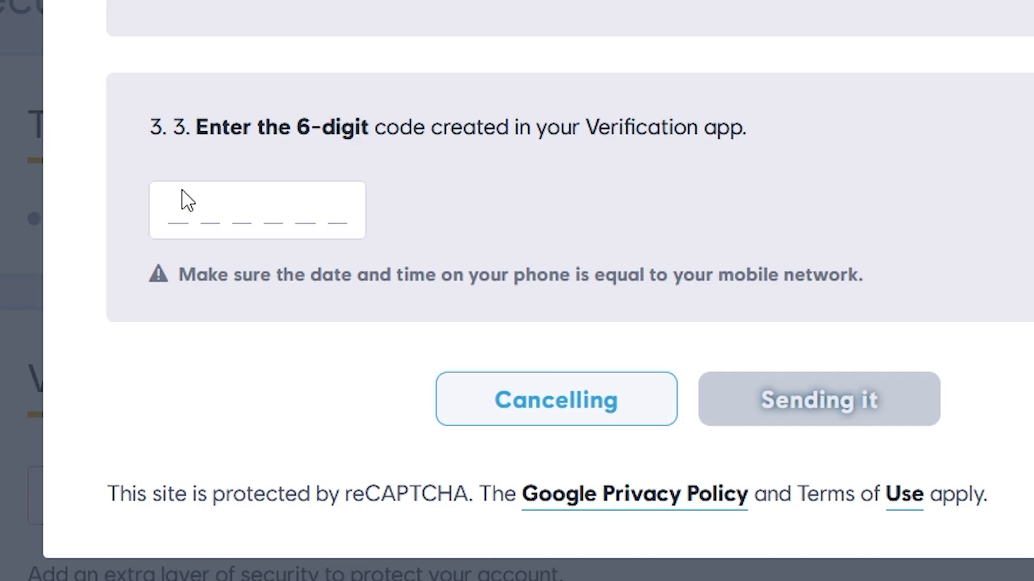
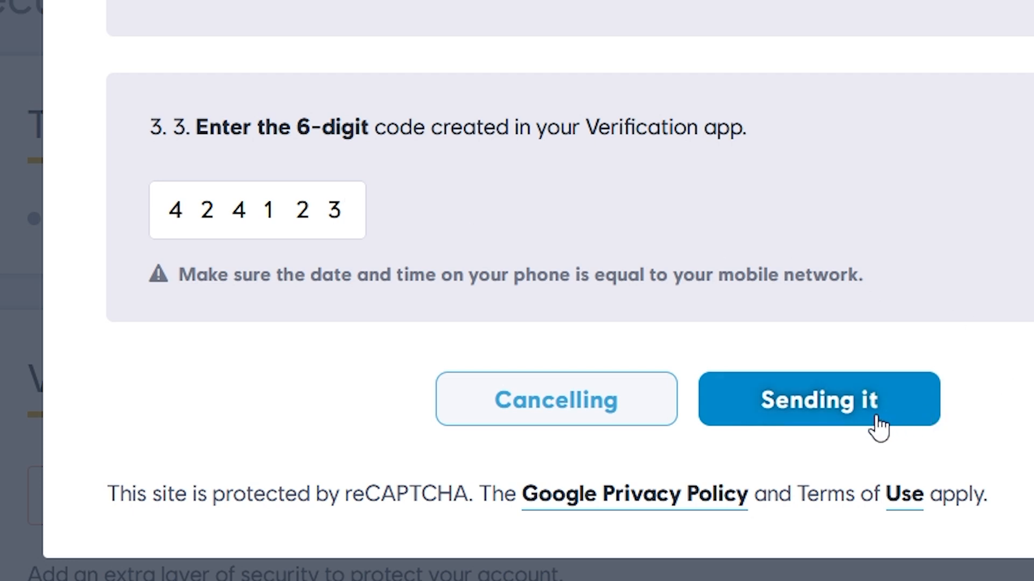
Paste the 6-digit authenticator code into the field and submit it with 'Sending it'.
click(812, 396)
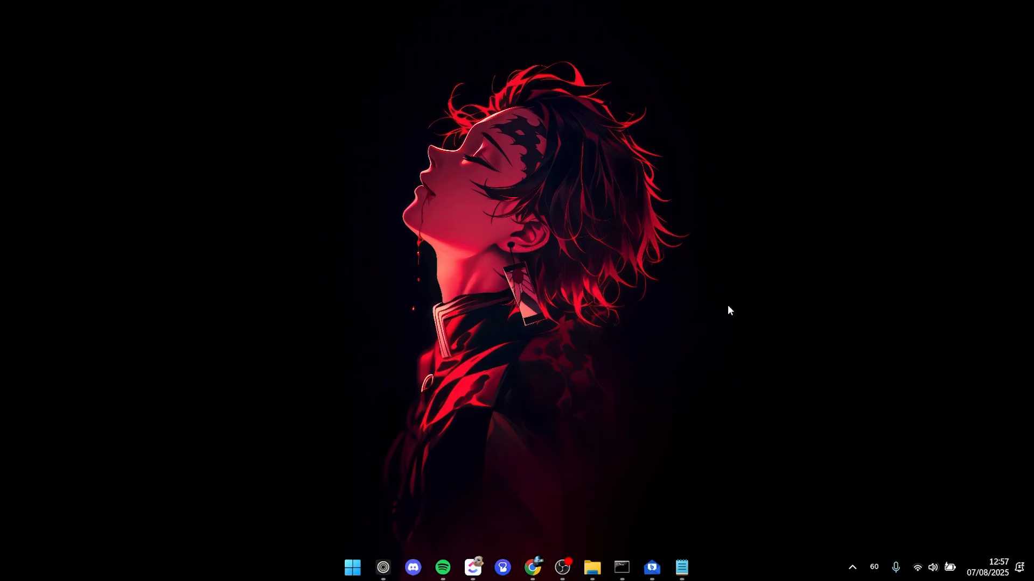
key(super)
text(ubisoft Connect)
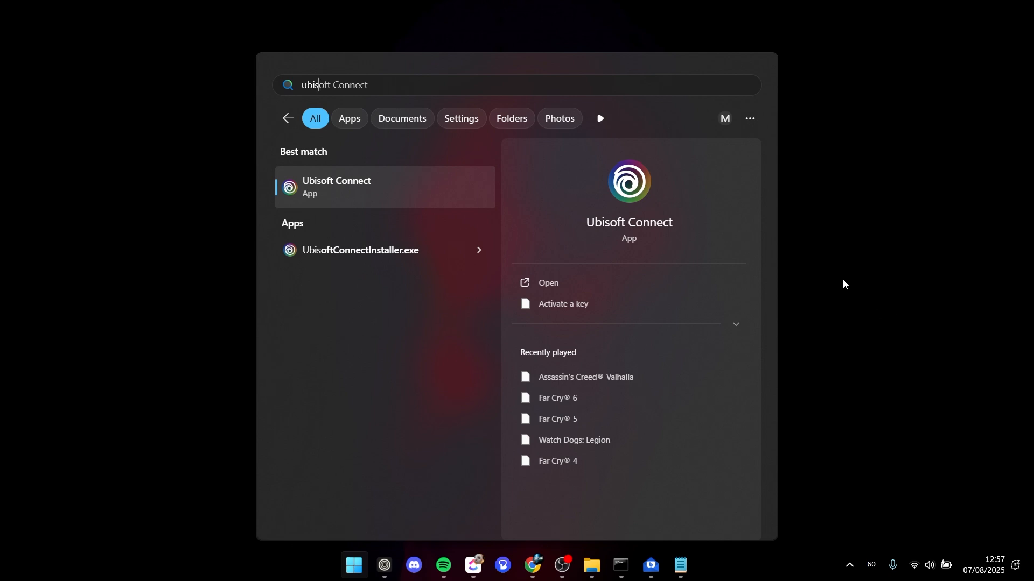
key(Return)
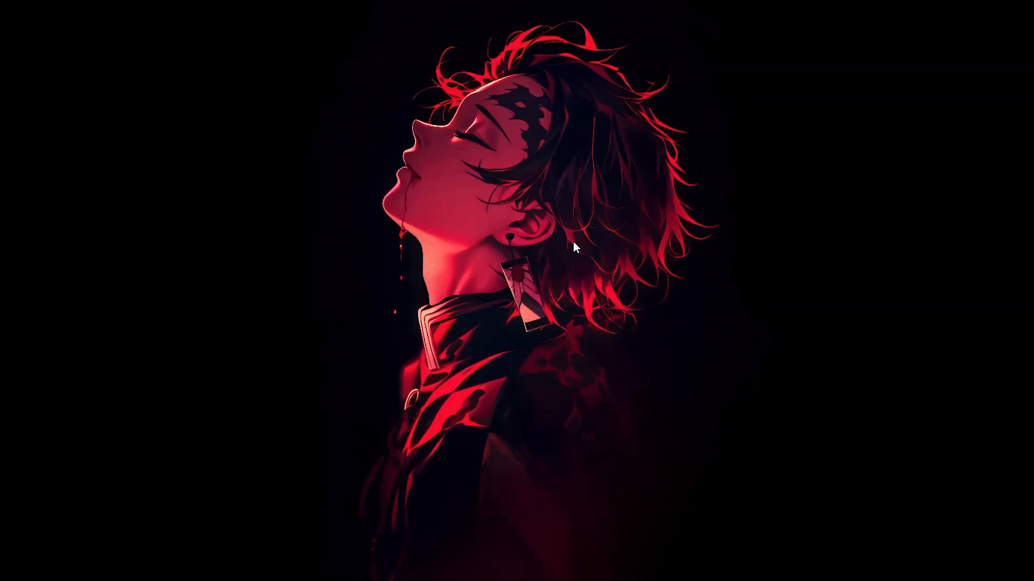